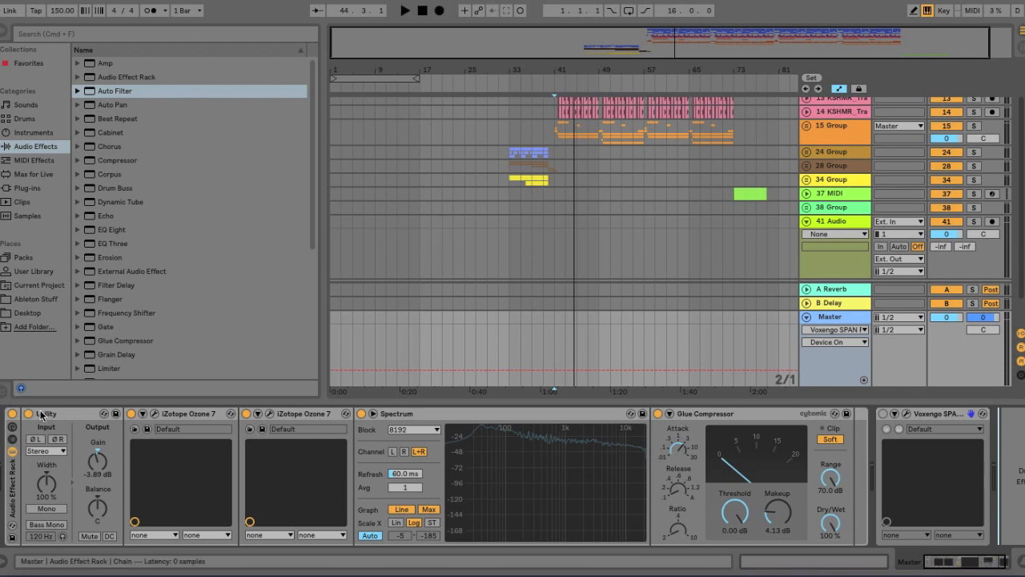
- Switch off both Ozone 7 instances, the Spectrum and the Glue Compressor on the master chain
click(131, 414)
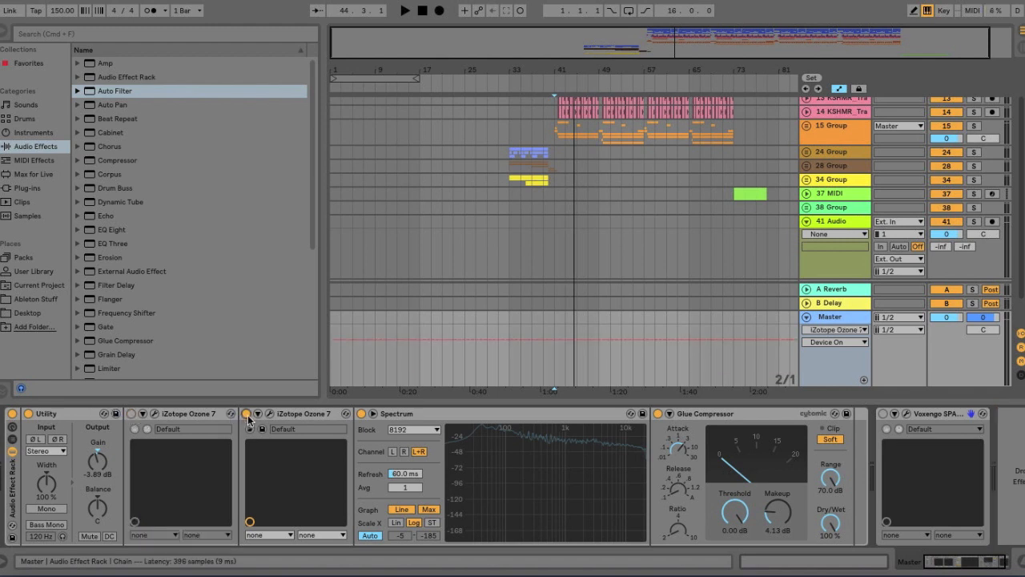
click(247, 414)
click(361, 414)
click(658, 413)
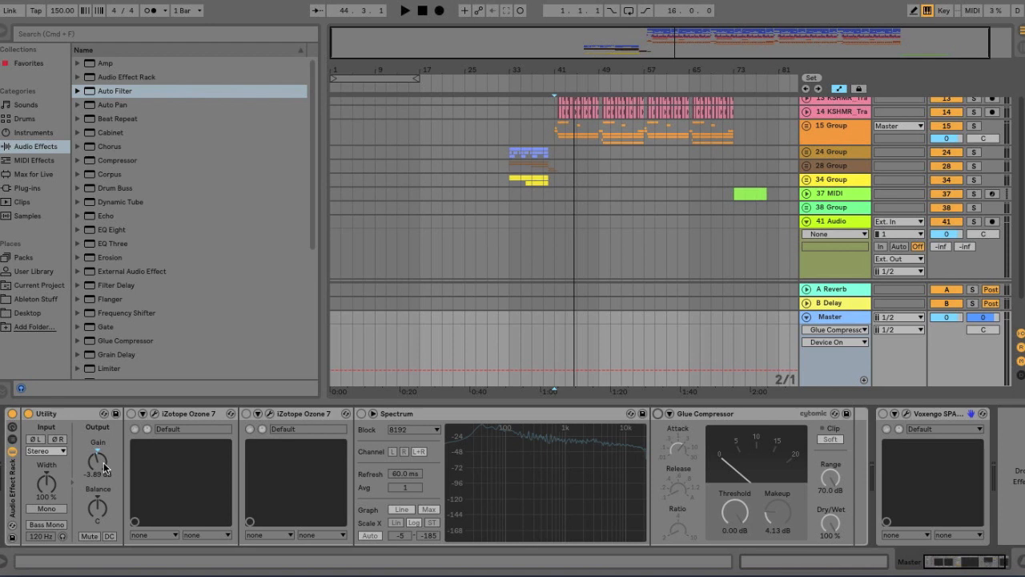
- Switch the first Ozone 7 back on and review its Equalizer, Dynamics, Imager and Dynamic EQ modules and bands
click(131, 413)
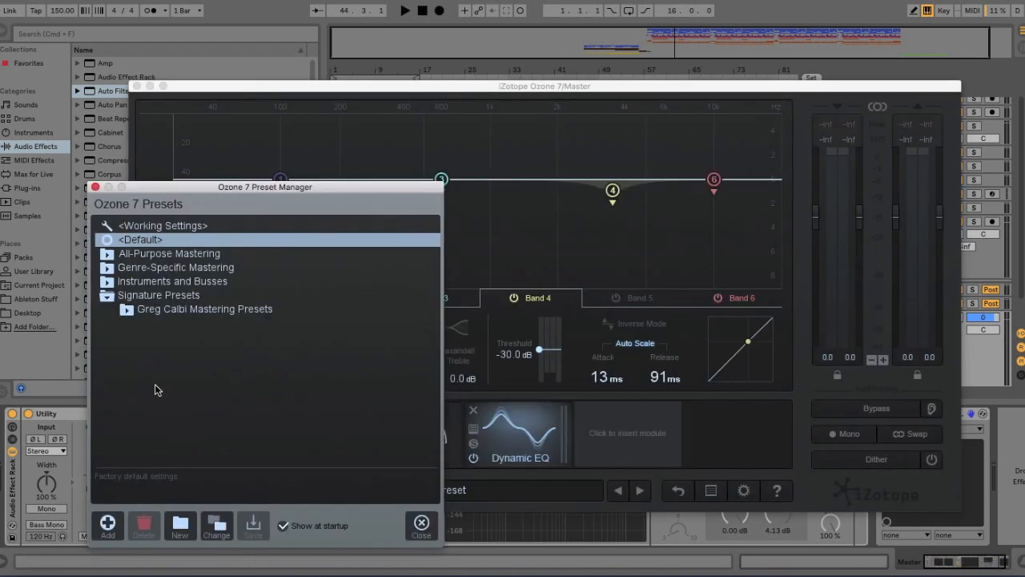
click(95, 187)
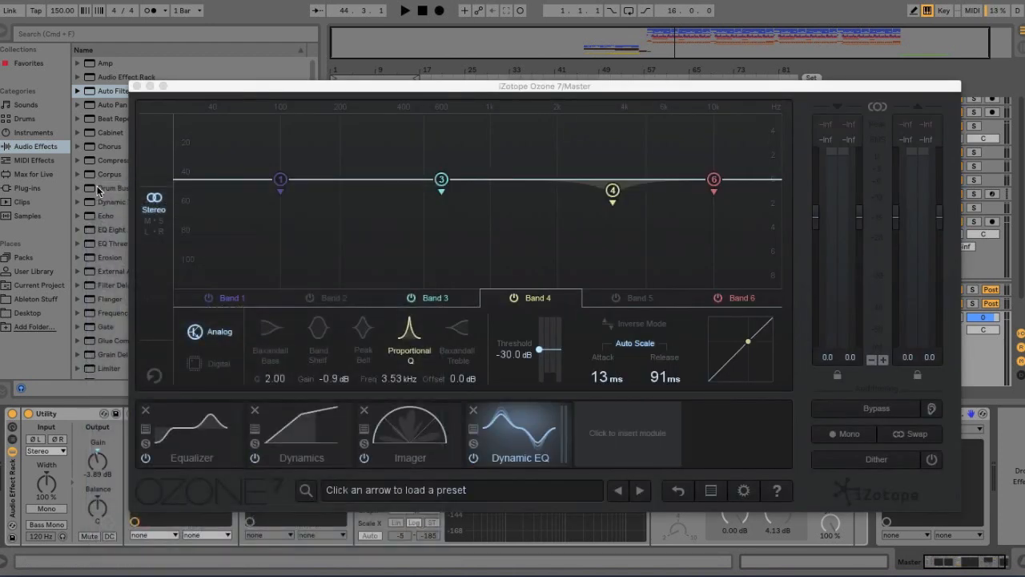
click(197, 446)
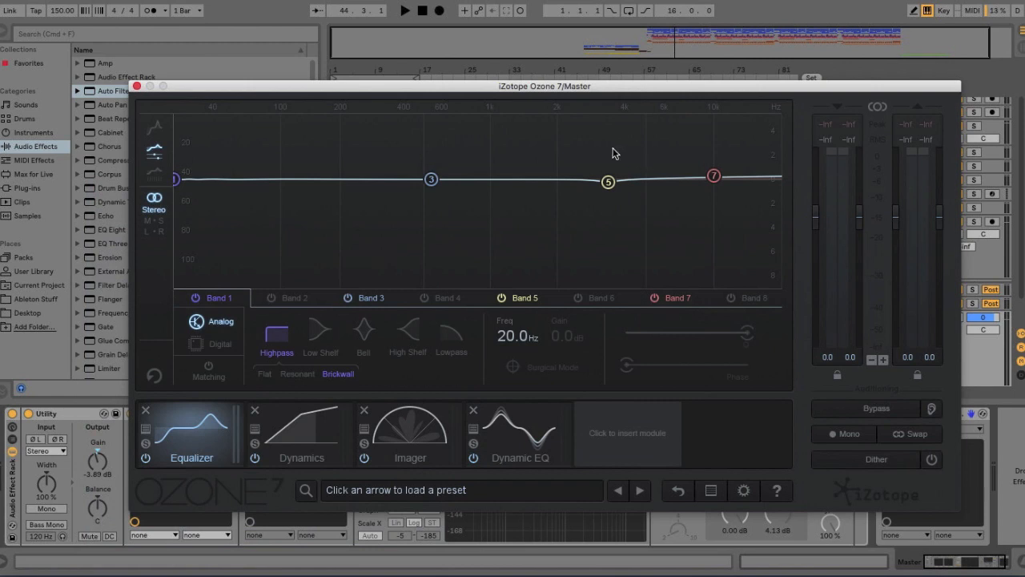
click(608, 183)
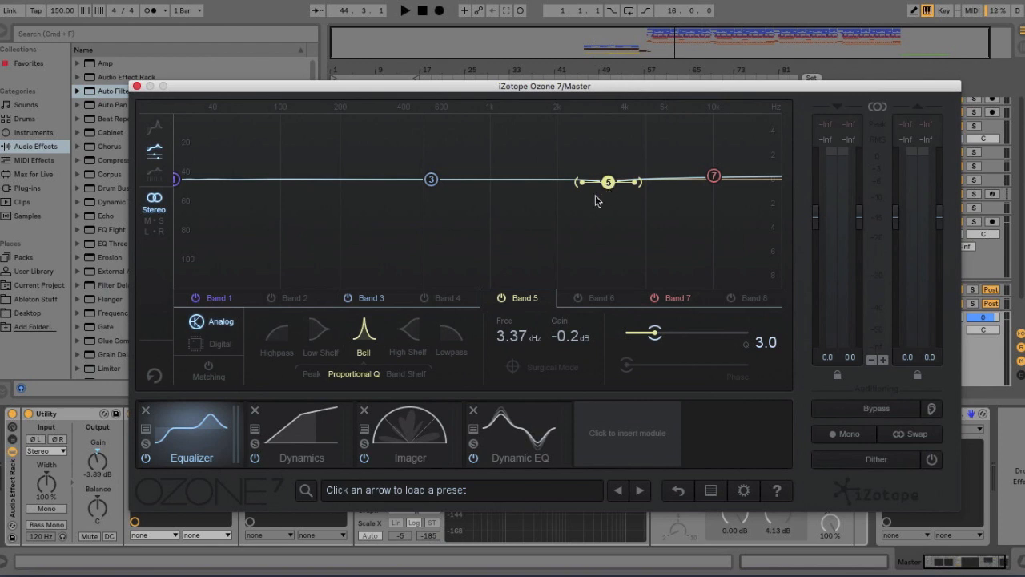
click(712, 175)
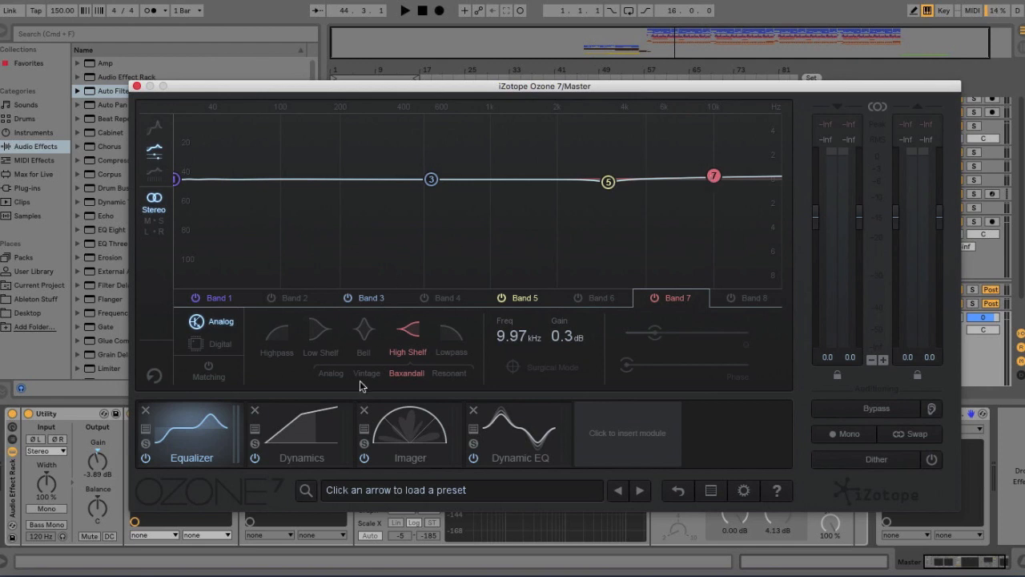
click(312, 420)
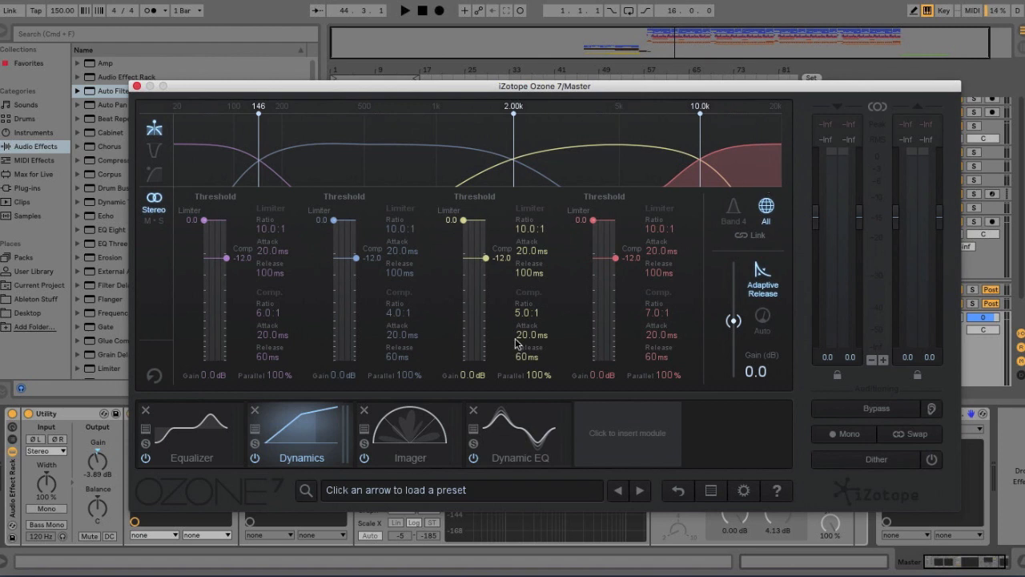
click(410, 432)
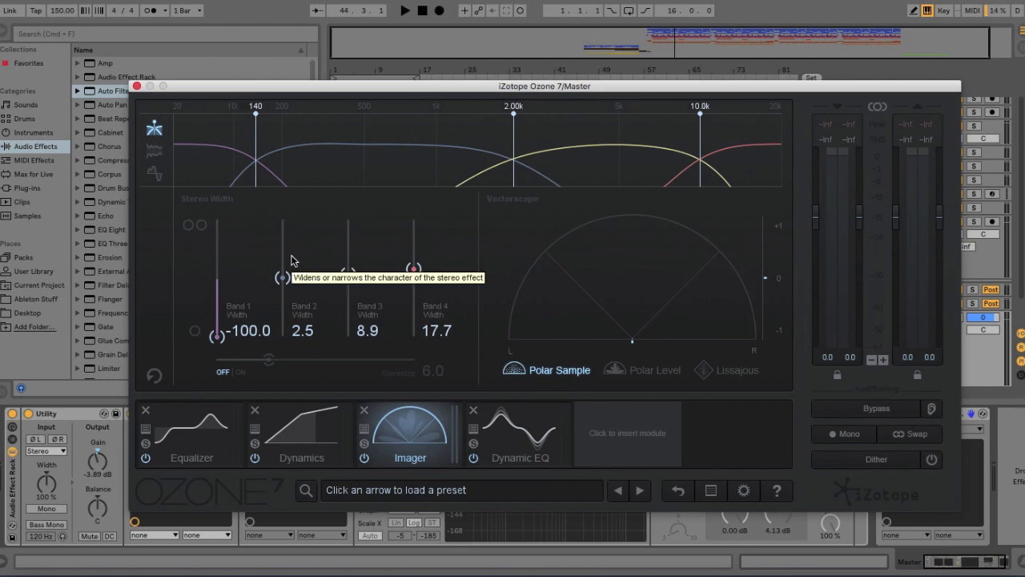
click(511, 458)
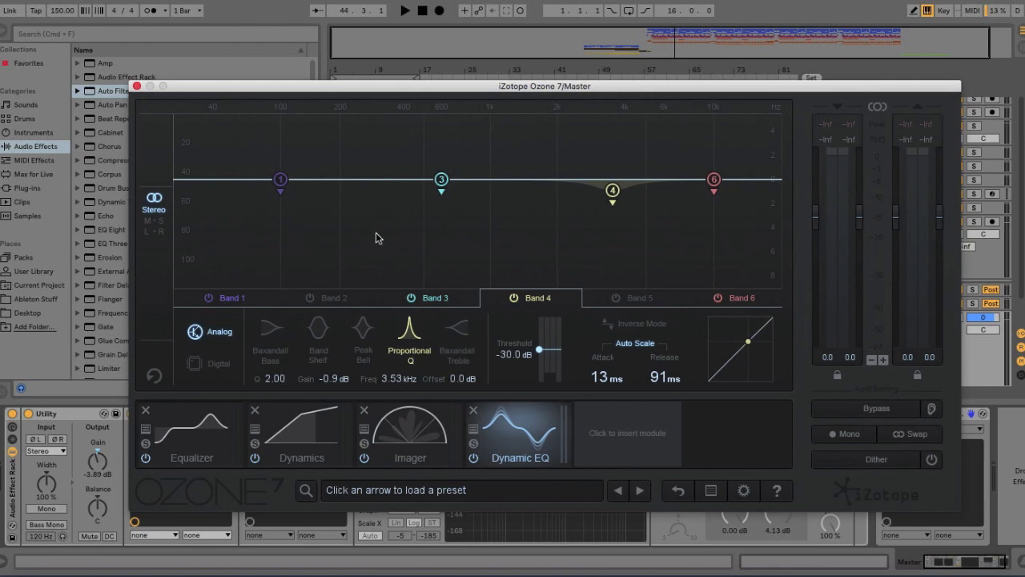
click(613, 193)
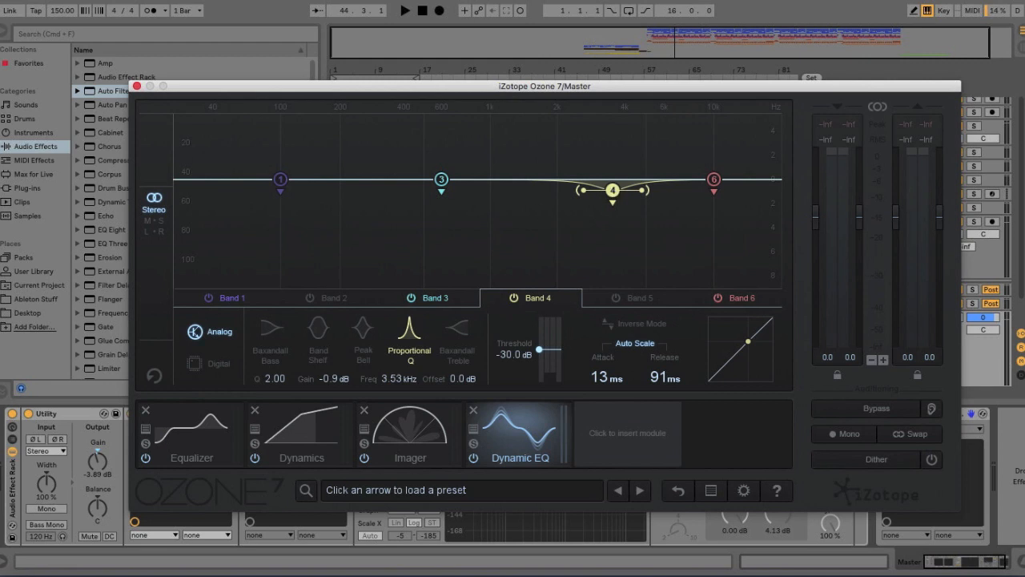
key(super+w)
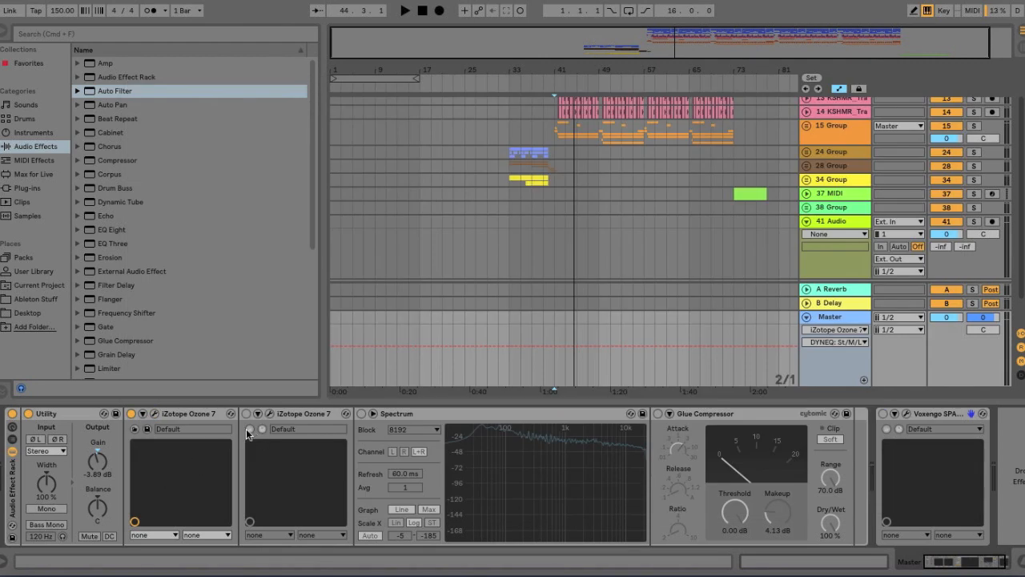
- Switch on the second Ozone 7, open its window and select the low band of its multiband Dynamics
click(246, 414)
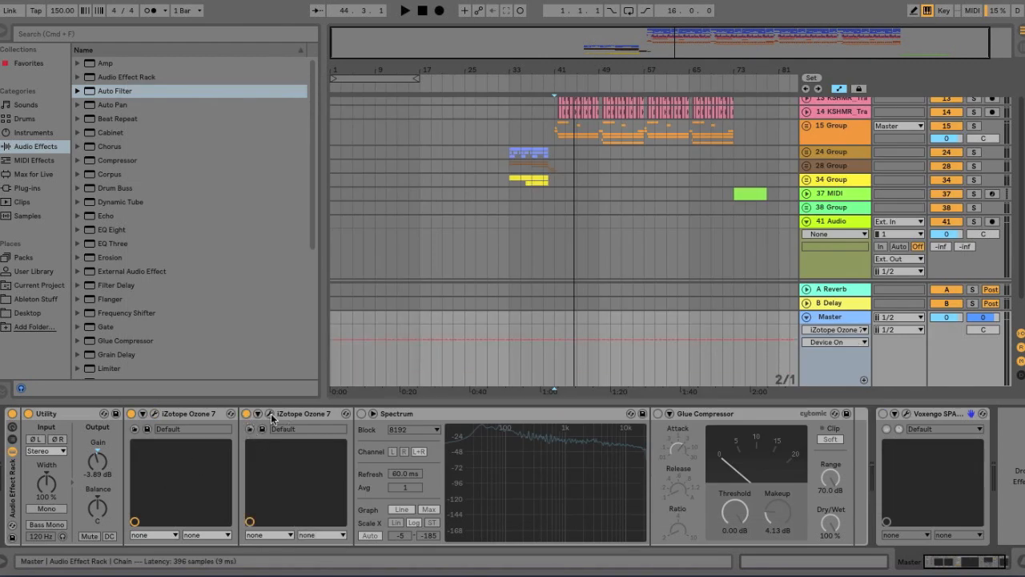
click(270, 414)
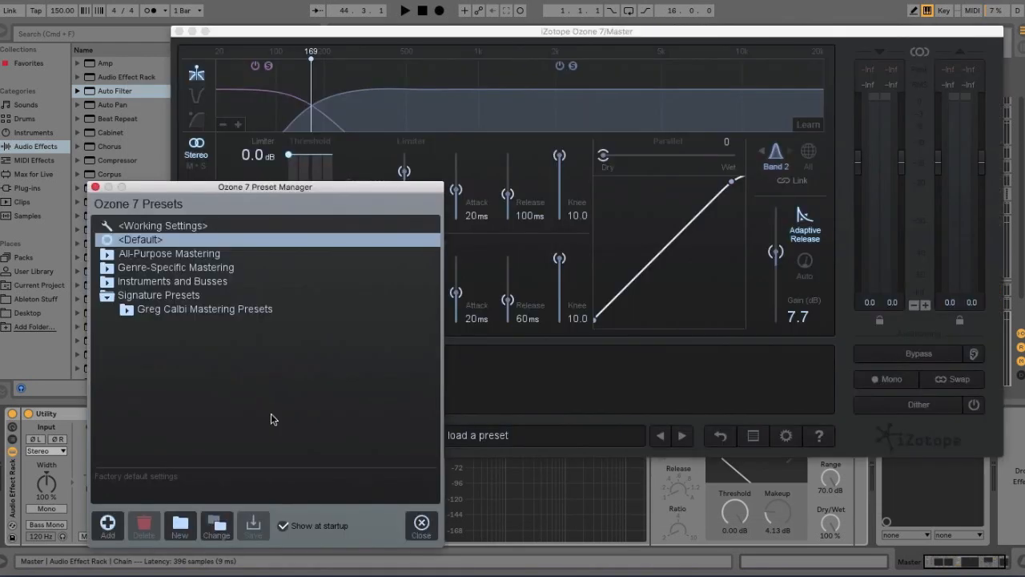
click(94, 188)
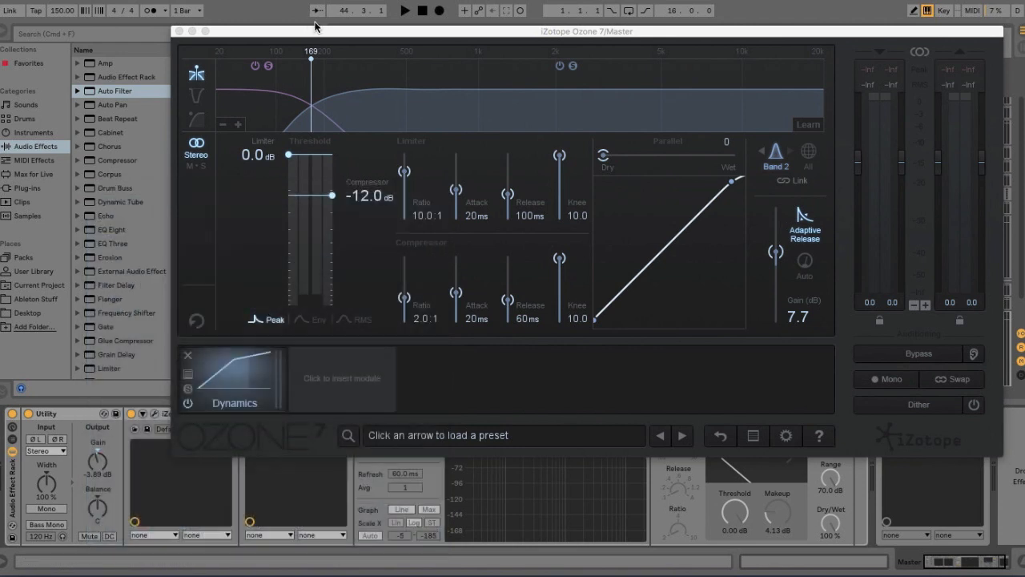
click(296, 110)
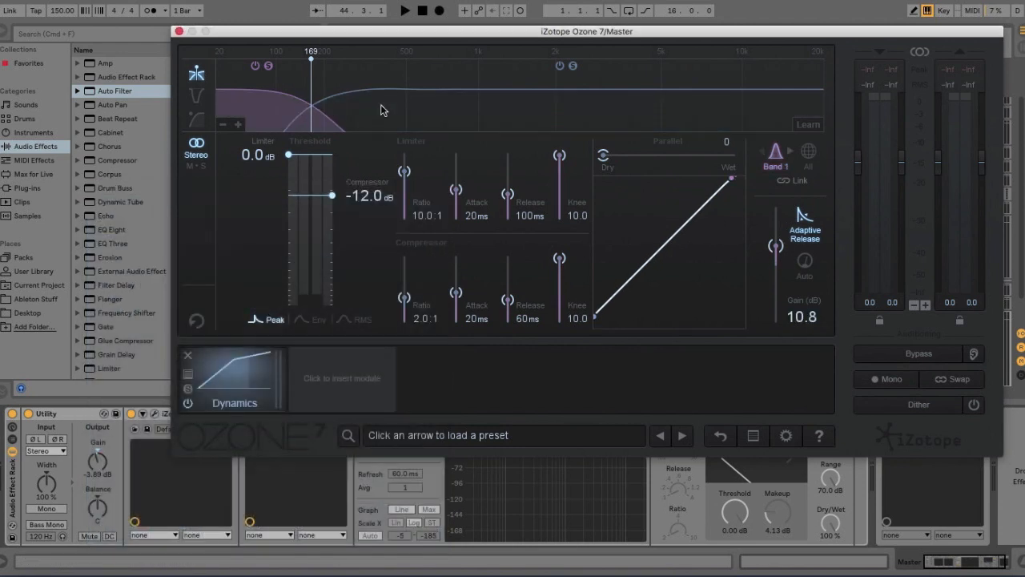
click(387, 107)
click(278, 106)
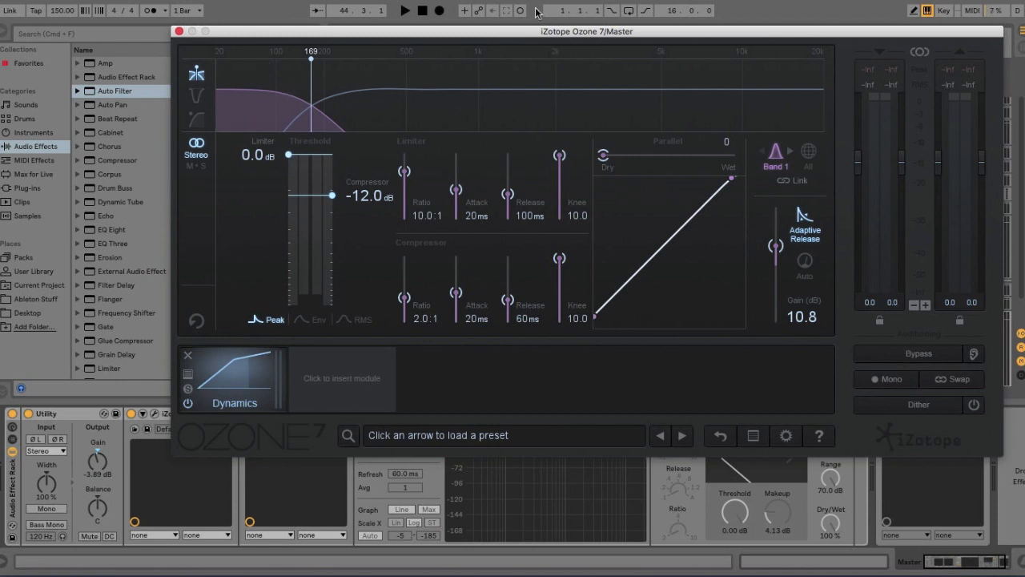
click(535, 96)
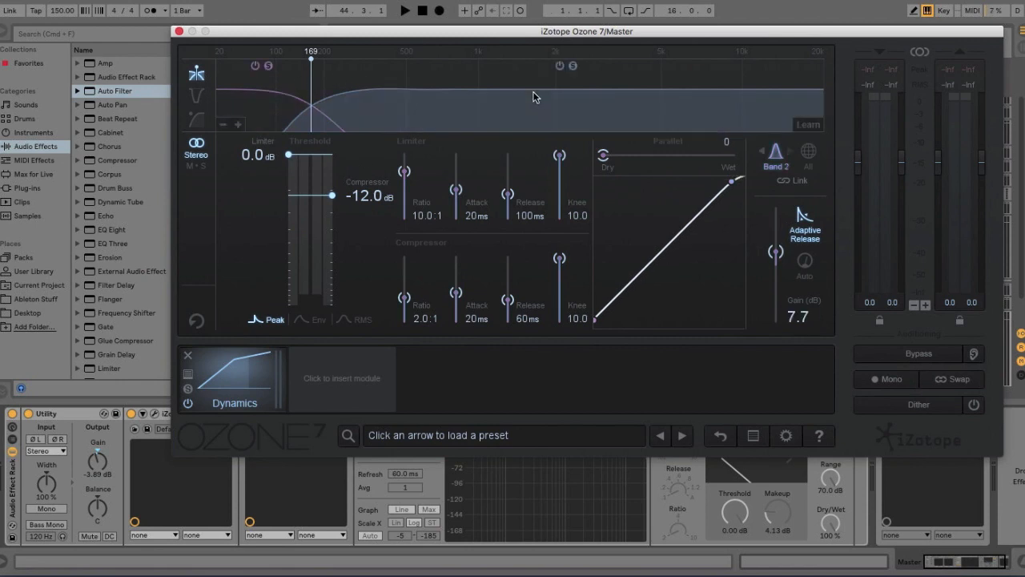
right_click(534, 97)
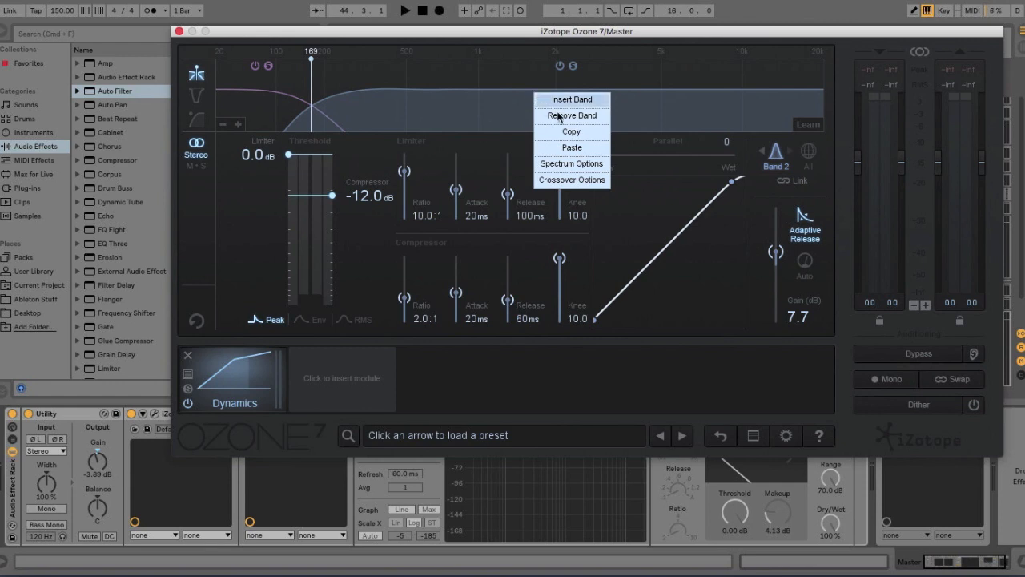
click(430, 119)
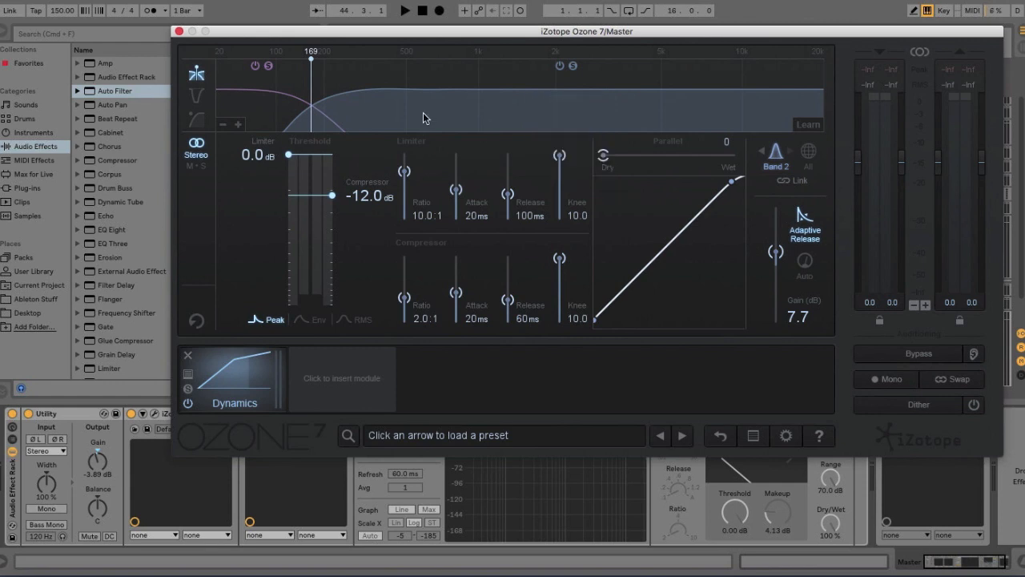
- Add a third crossover band to the Dynamics module and remove it again
click(239, 124)
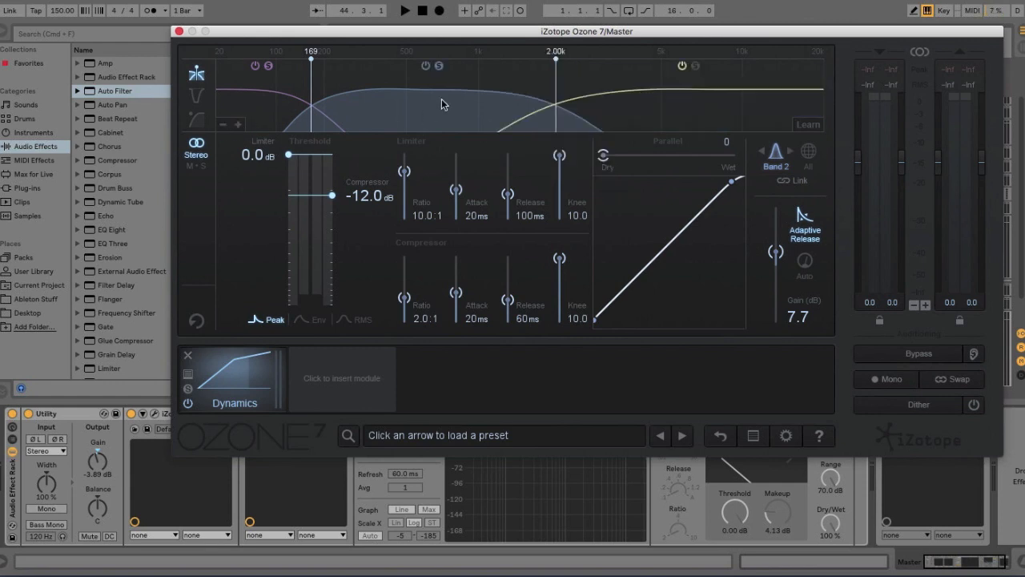
right_click(675, 127)
click(721, 150)
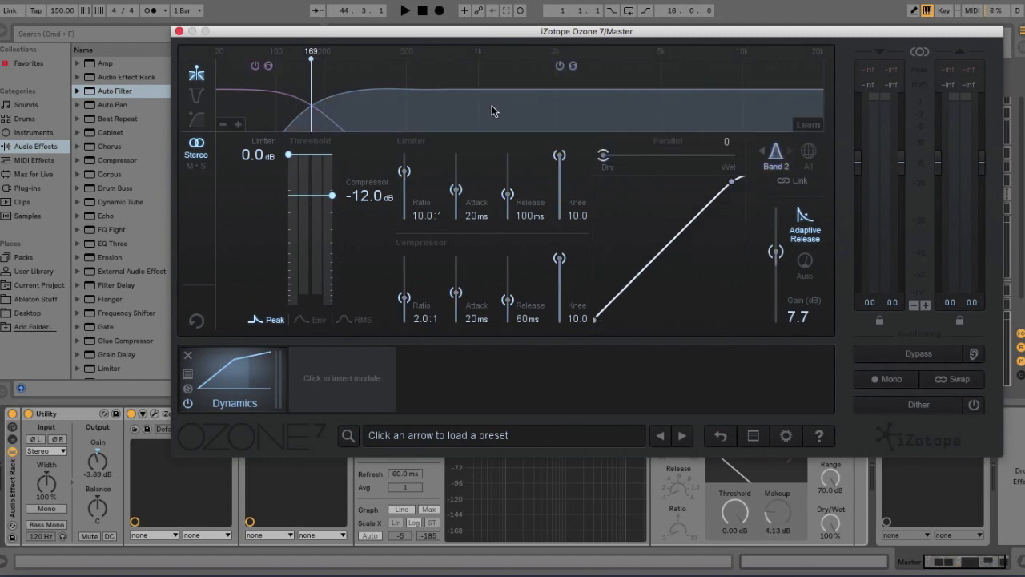
- Lower the low band's gain to 0.8 dB and raise it back to 10.8 dB while playing the song to compare
click(288, 108)
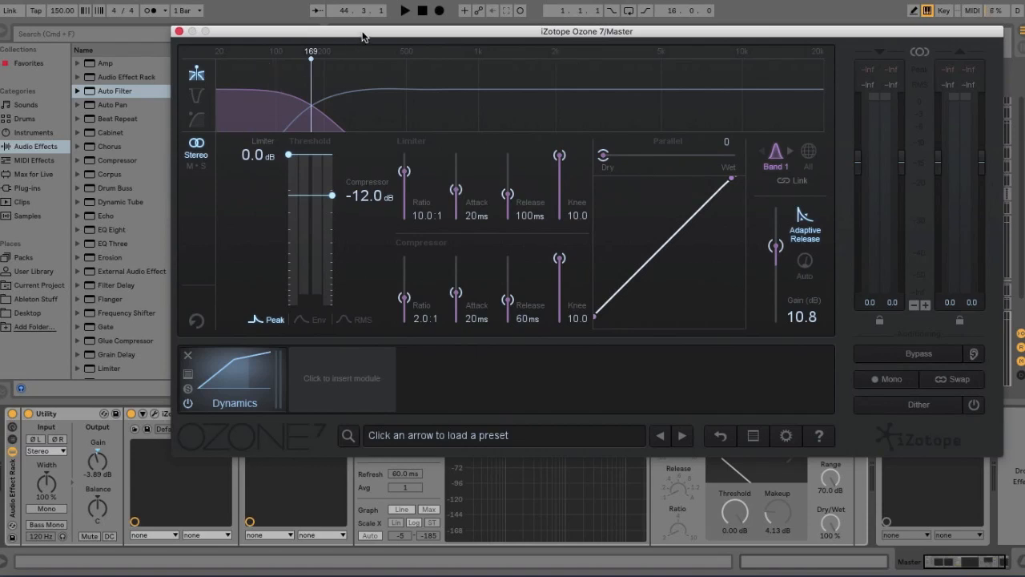
drag(362, 37, 163, 48)
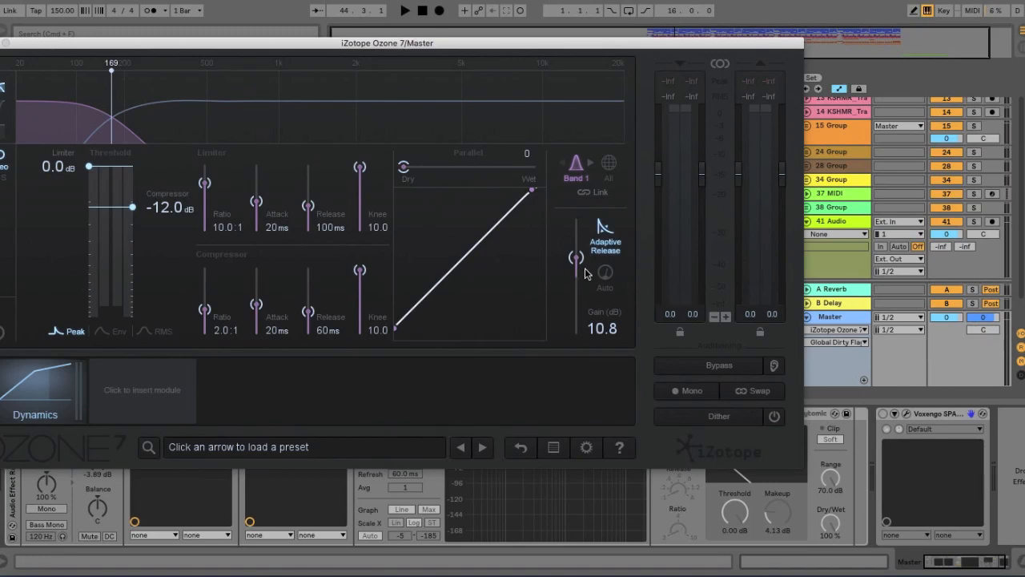
drag(576, 257, 576, 275)
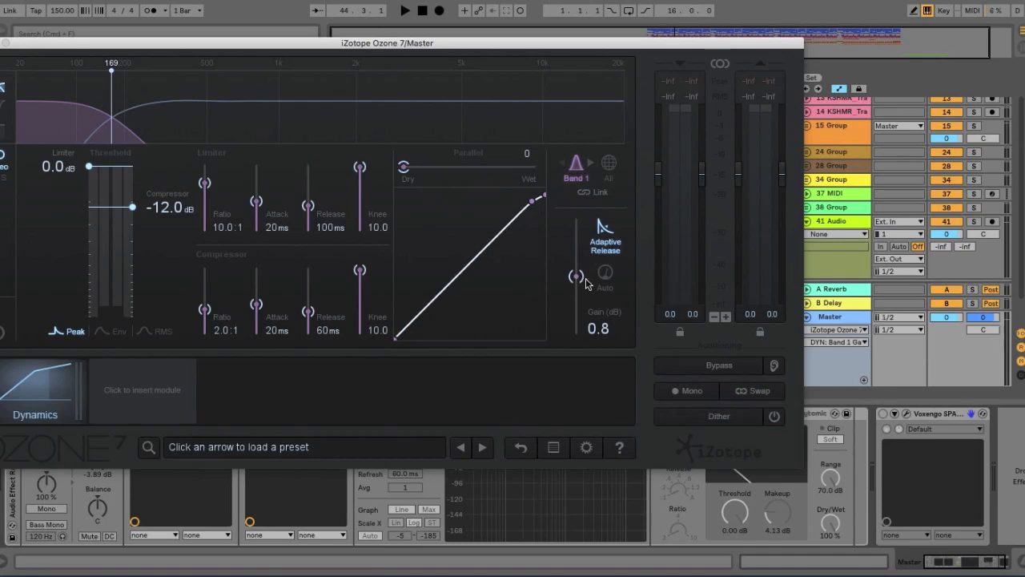
key(space)
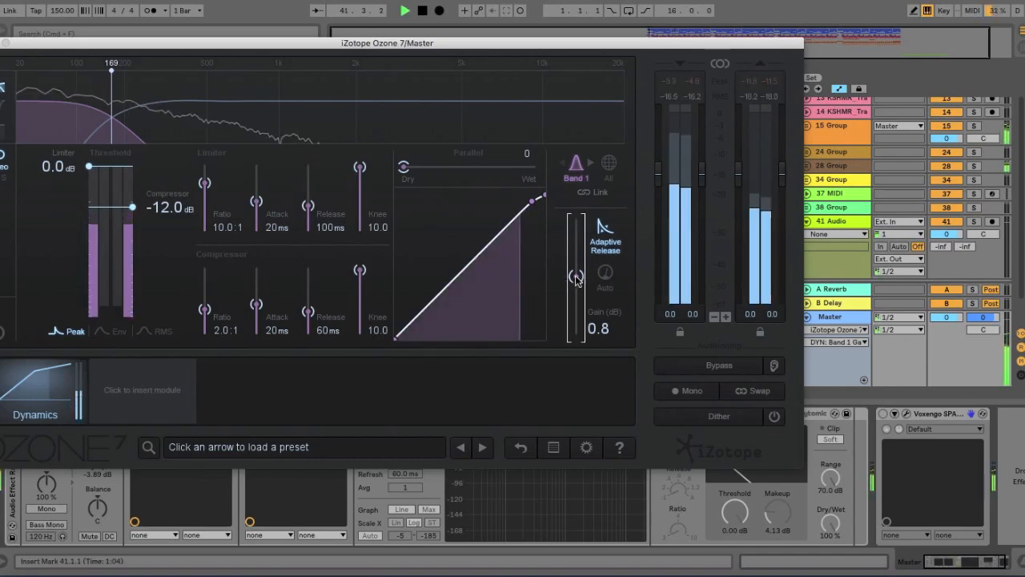
drag(576, 276, 577, 260)
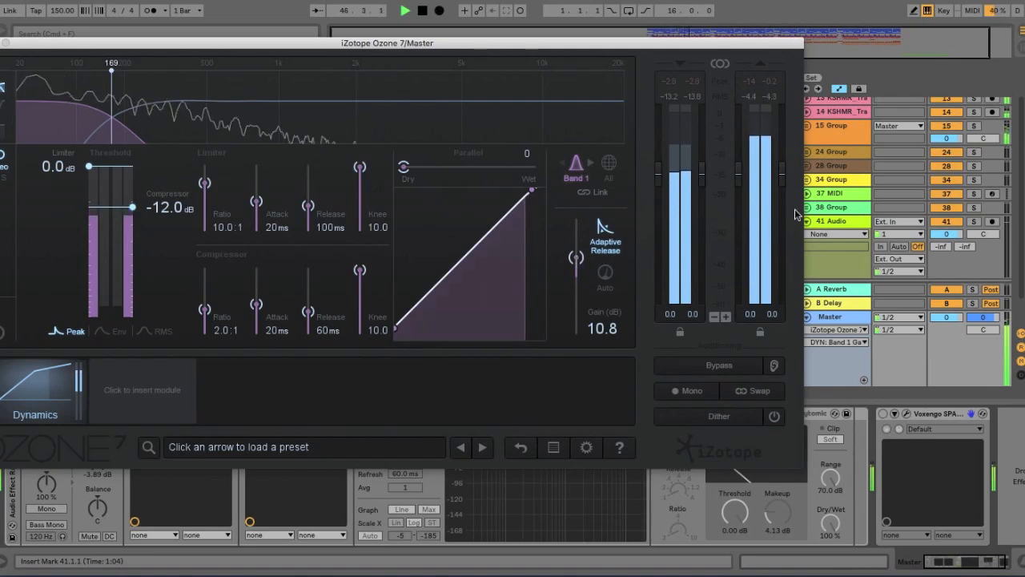
key(space)
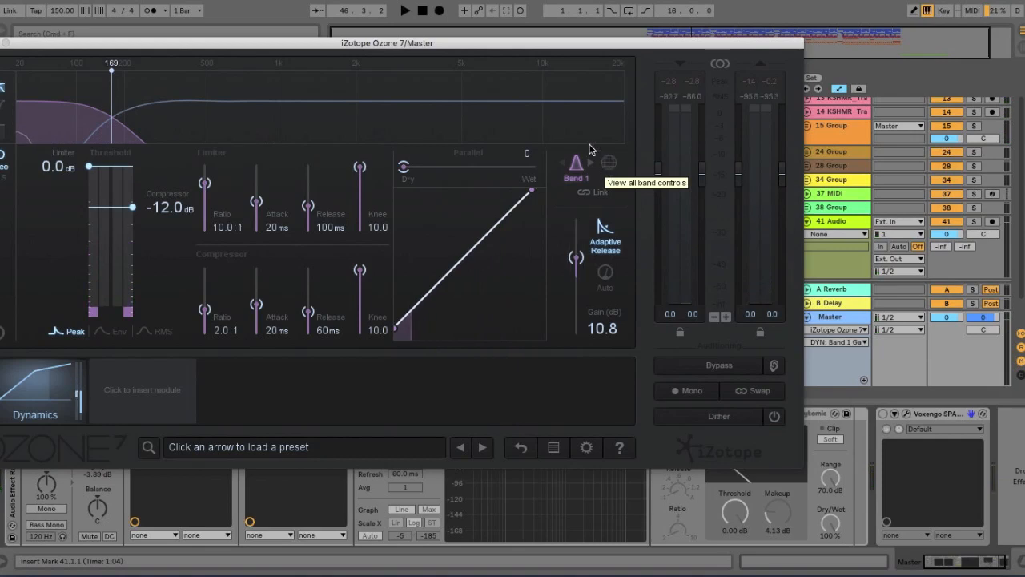
- Select the Dynamics' upper band and close the second Ozone 7 window
drag(541, 46, 619, 48)
click(437, 126)
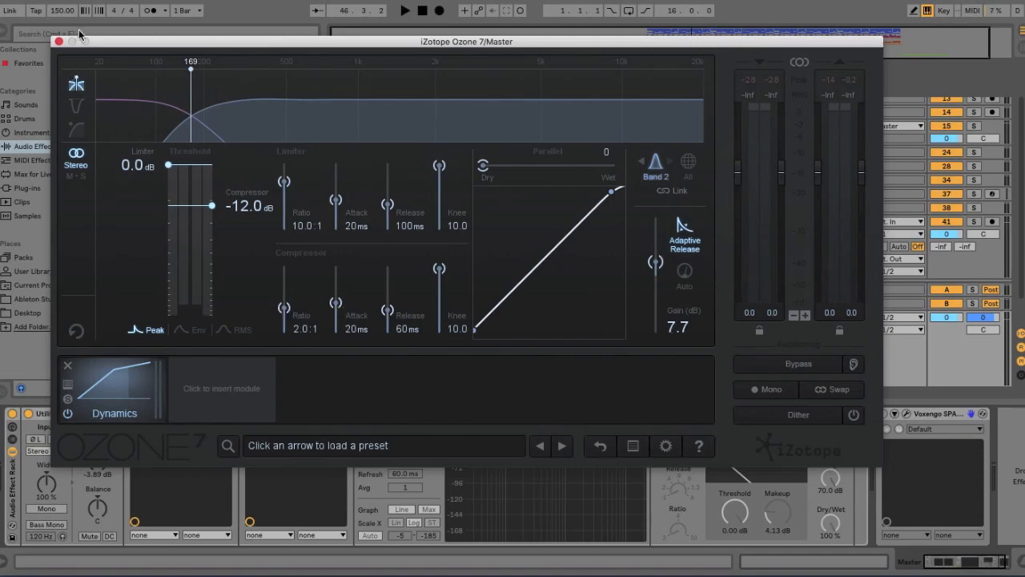
drag(114, 45, 119, 52)
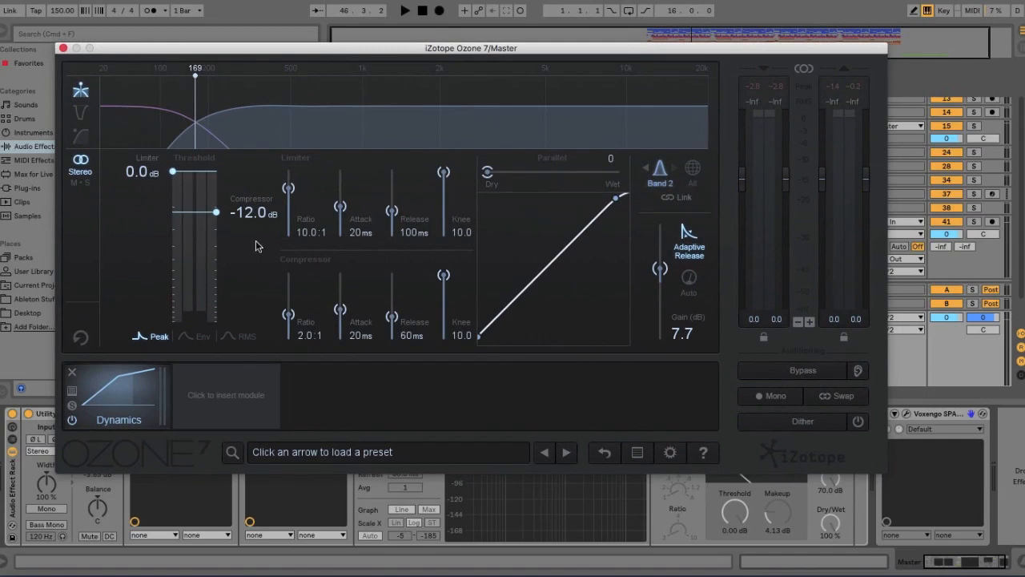
click(63, 49)
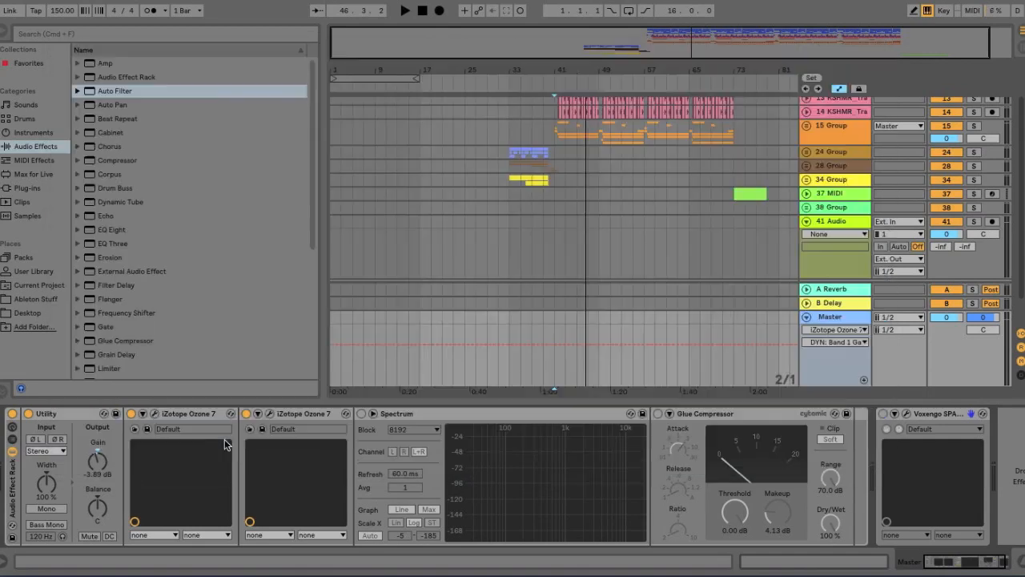
click(268, 414)
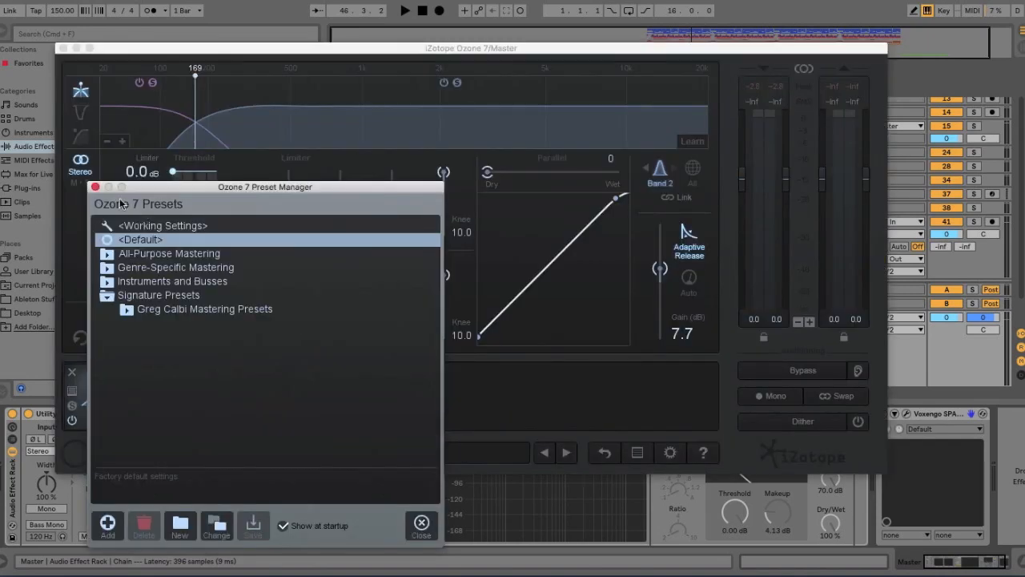
click(95, 187)
click(63, 49)
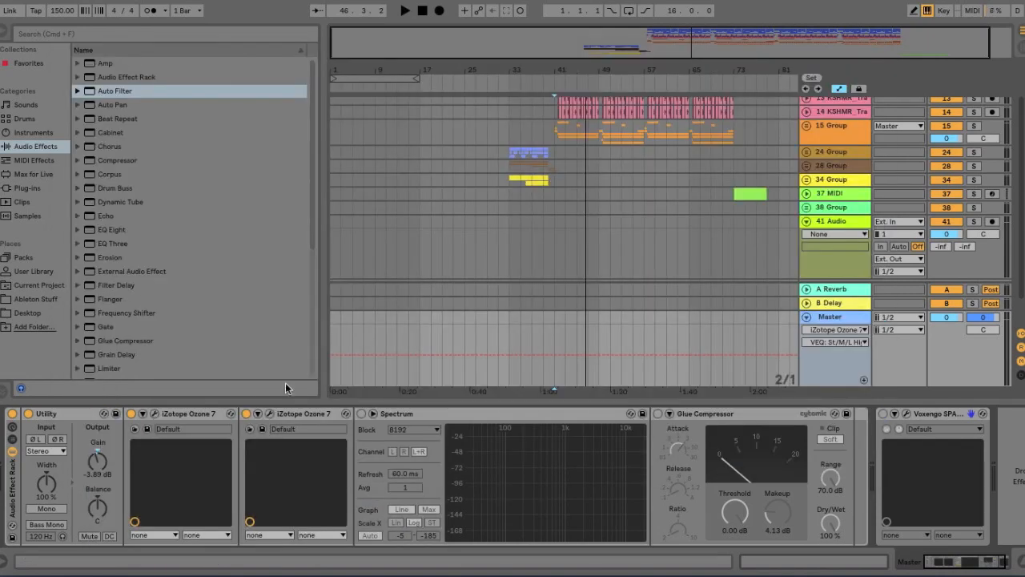
- Switch off the second Ozone 7 on the master chain and play the song
click(246, 414)
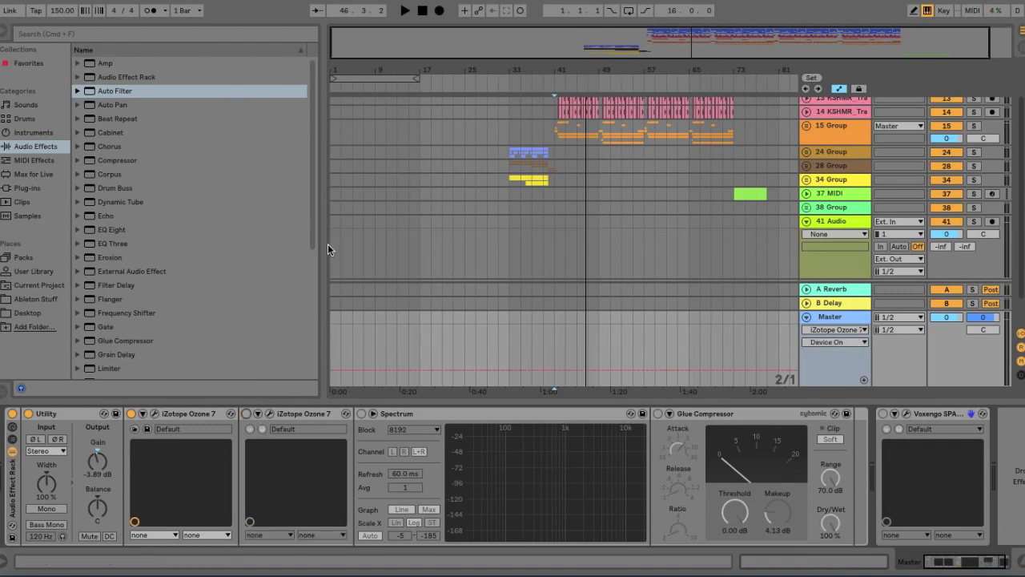
key(space)
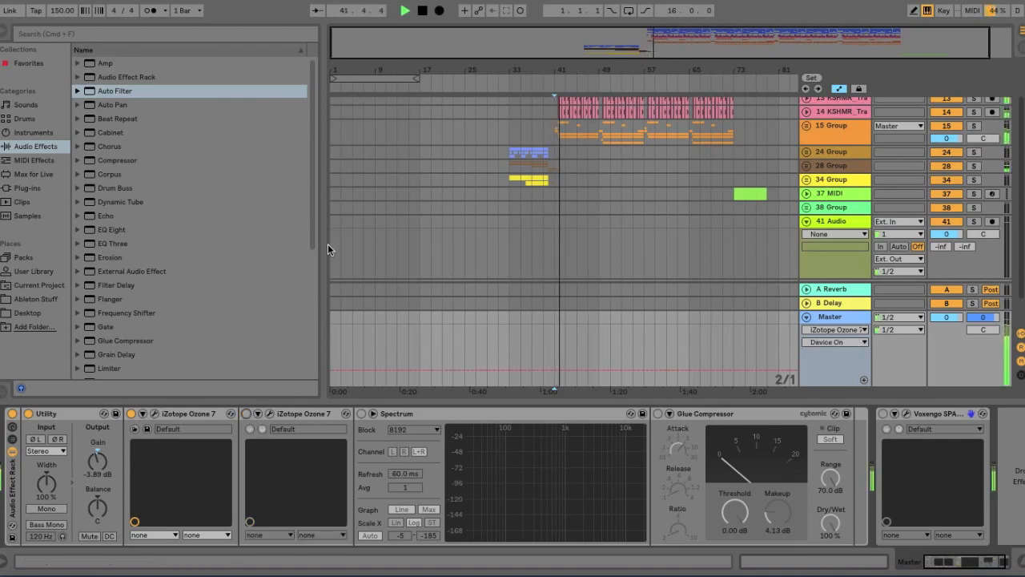
- Switch the second Ozone 7 back on, replay the song and open the Ozone 7 window
key(space)
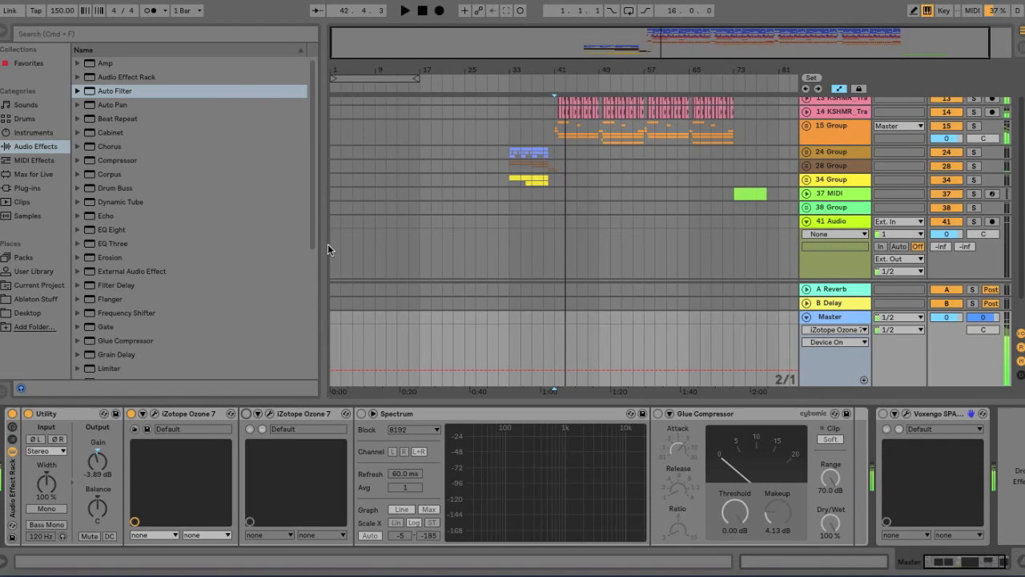
click(247, 413)
key(space)
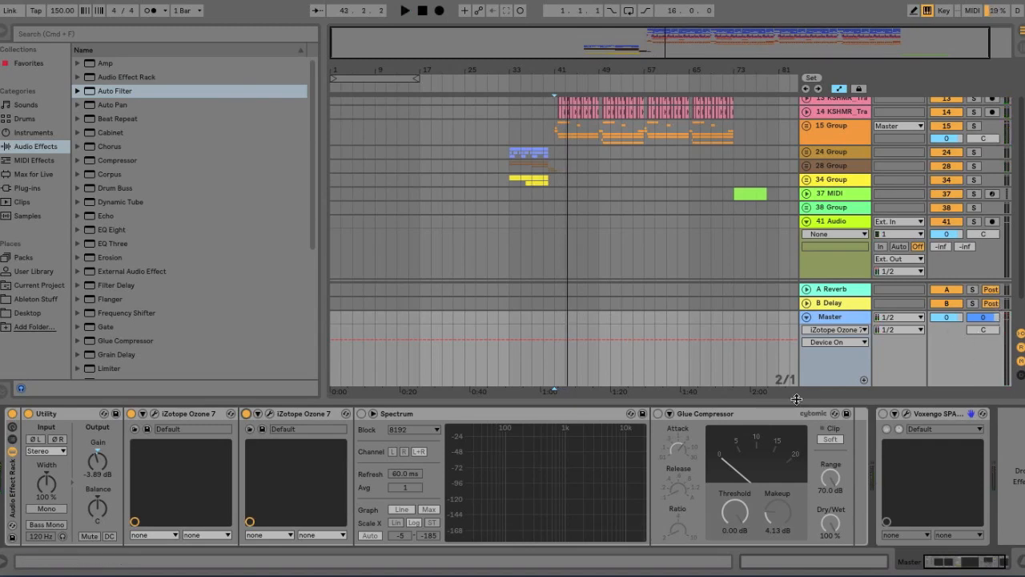
click(362, 414)
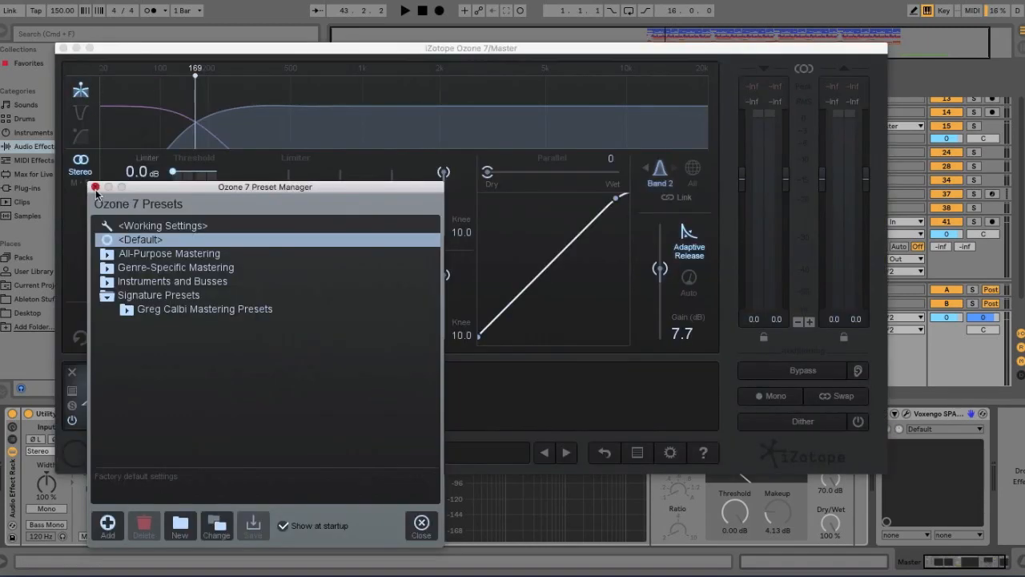
- Dismiss the preset manager, open the Maximizer module and set its Character to 0.00
click(96, 186)
click(240, 397)
click(663, 252)
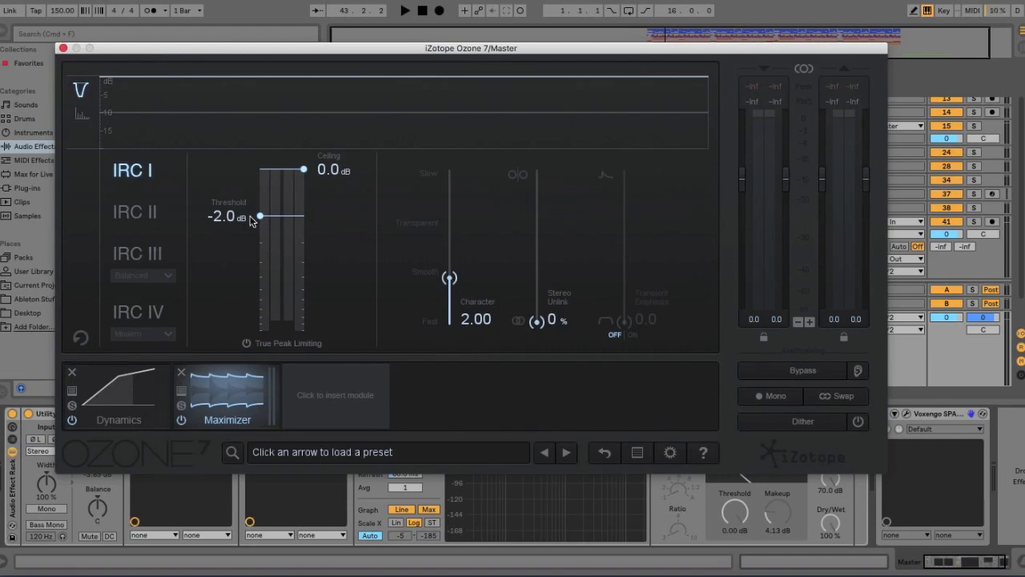
drag(449, 277, 449, 320)
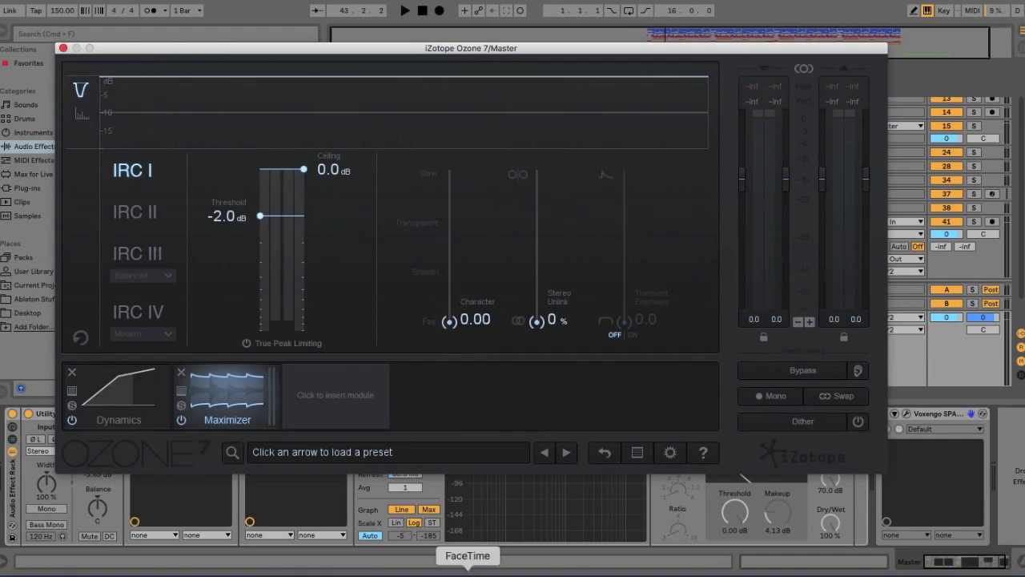
- Set the Maximizer to IRC III in Clipping mode and close the Ozone 7 window
click(156, 312)
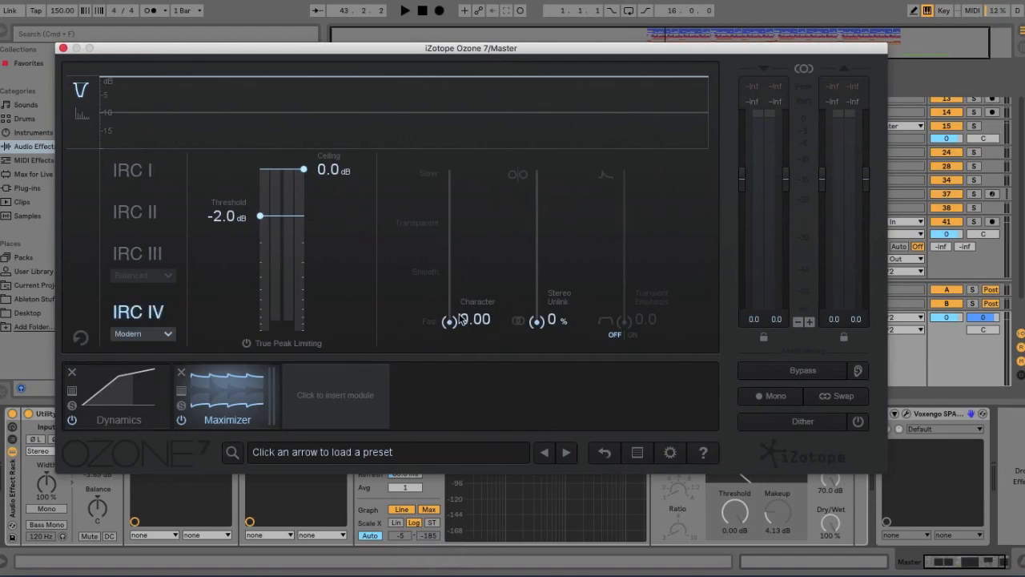
click(146, 254)
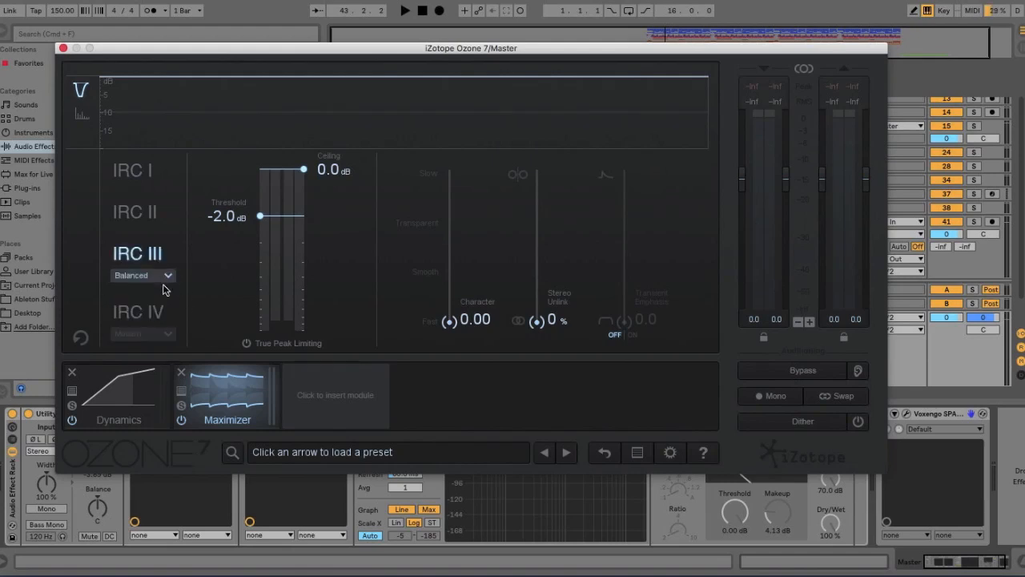
click(165, 277)
click(157, 341)
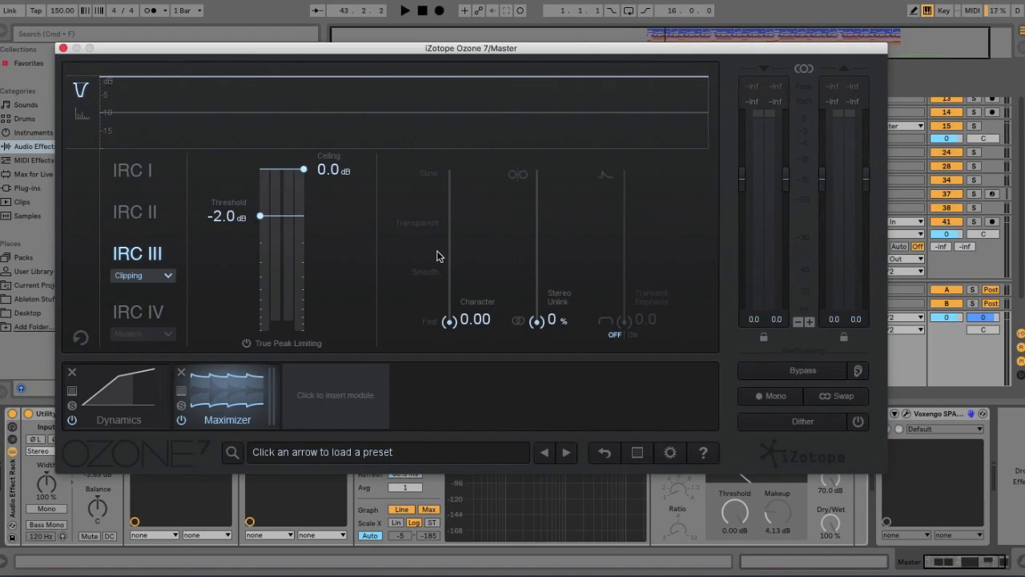
click(182, 373)
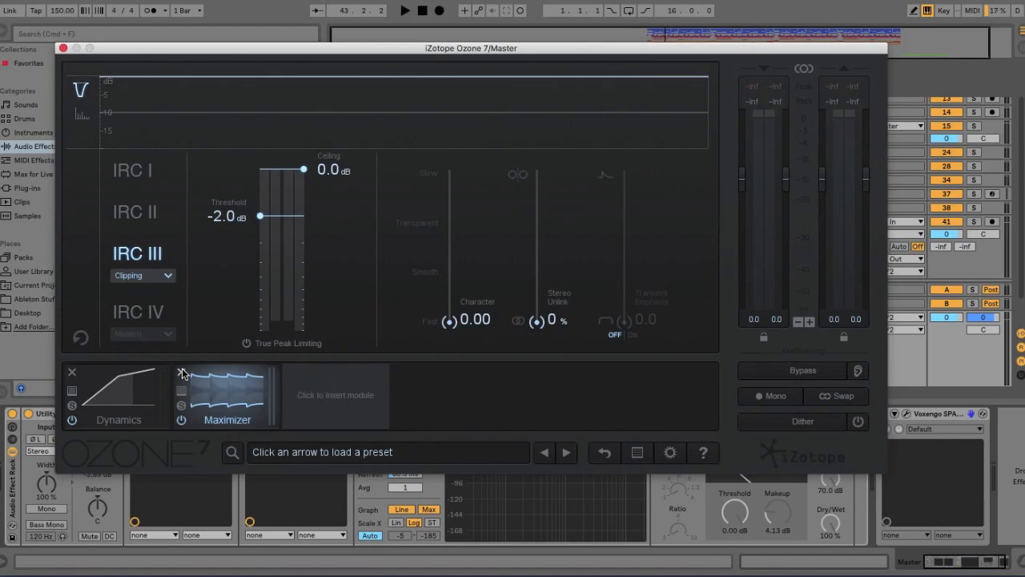
click(63, 49)
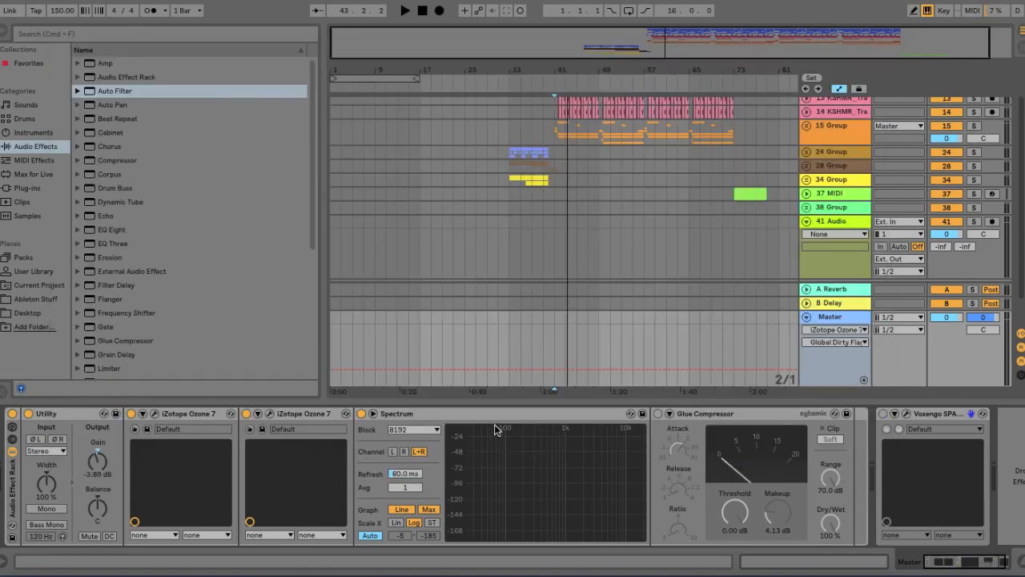
- Move the Spectrum device after the Glue Compressor in the master chain
click(575, 411)
drag(663, 447, 457, 451)
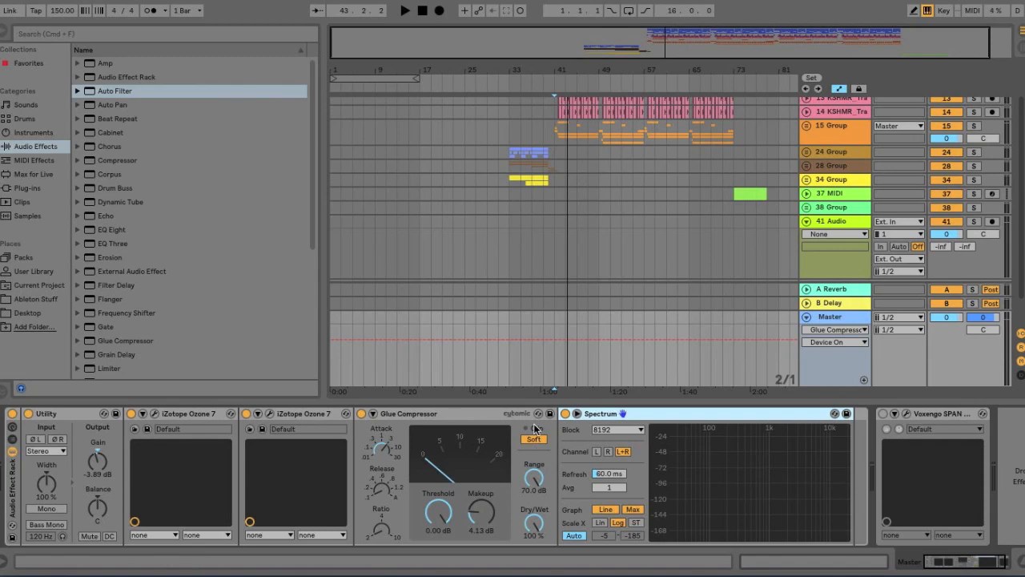
- Bypass the Glue Compressor and switch it back on while playing the song to compare
click(361, 413)
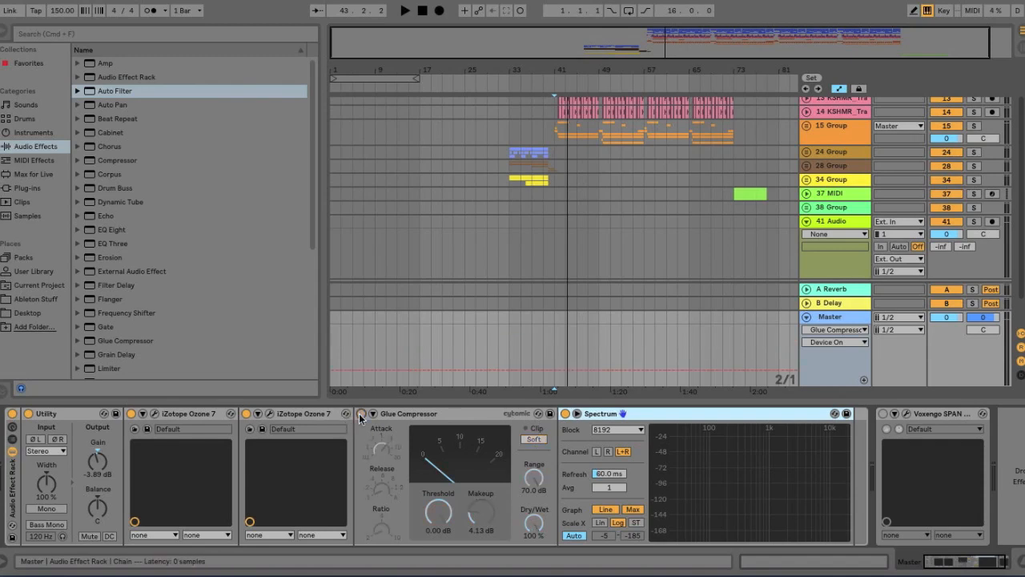
key(space)
click(361, 413)
key(space)
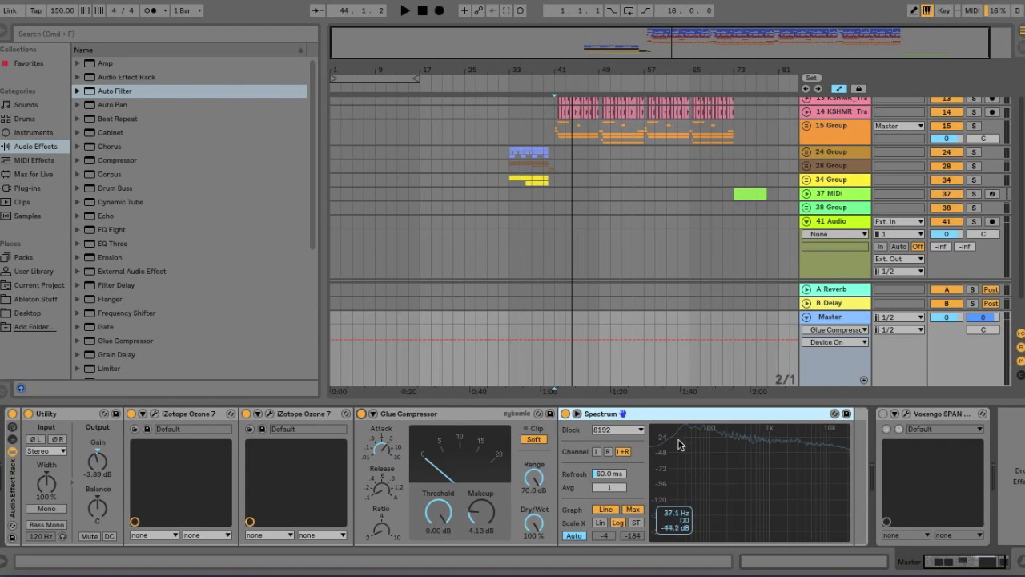
- Open the Voxengo SPAN Plus window and reposition it on screen
mouse_move(706, 460)
click(906, 413)
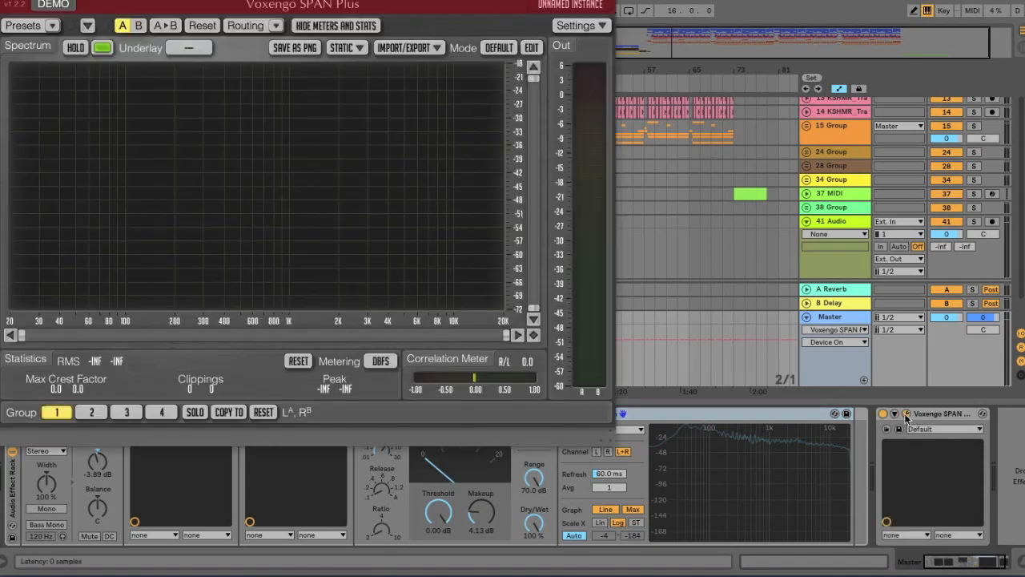
drag(309, 2, 338, 2)
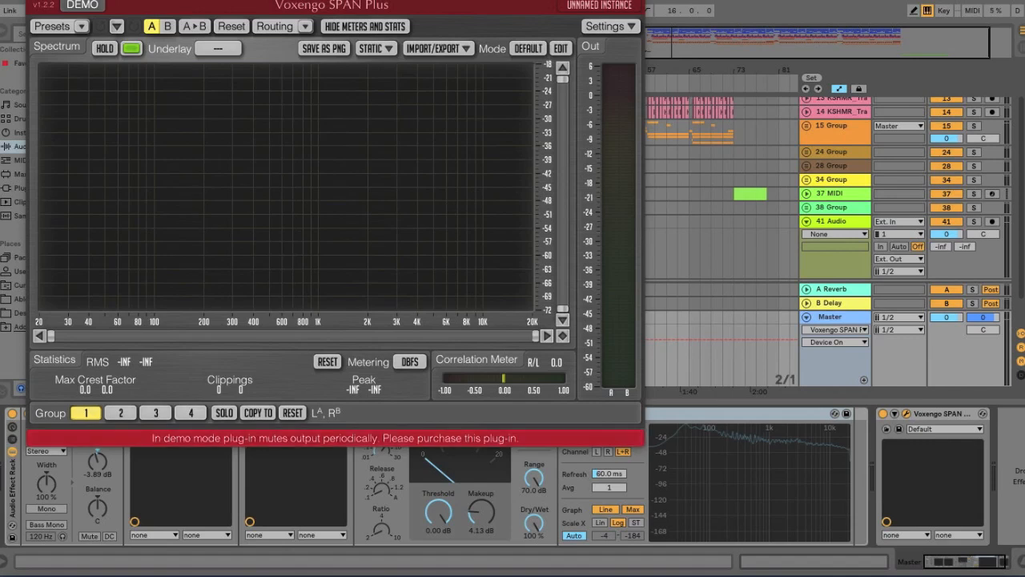
drag(110, 0, 94, 40)
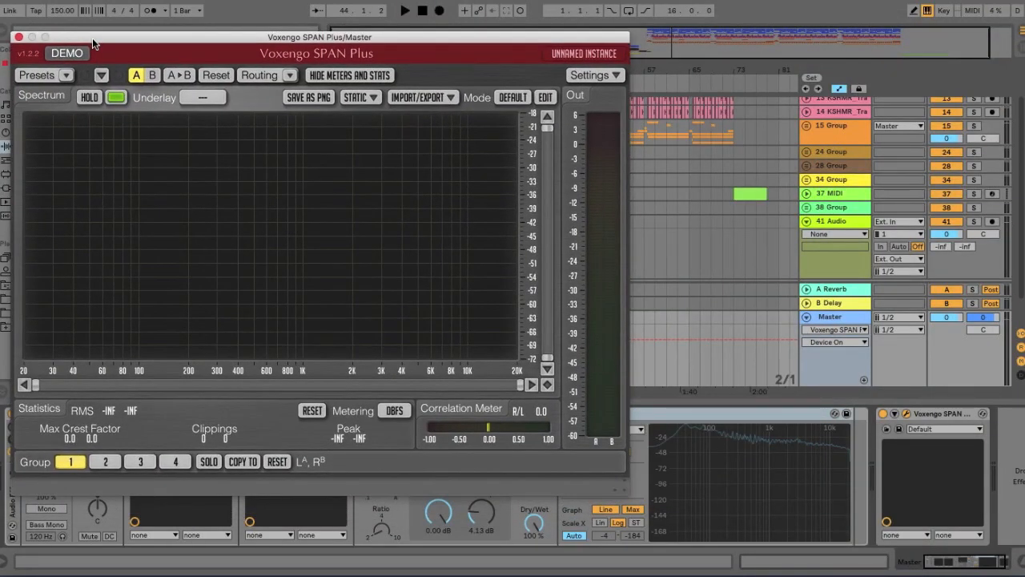
drag(92, 37, 84, 14)
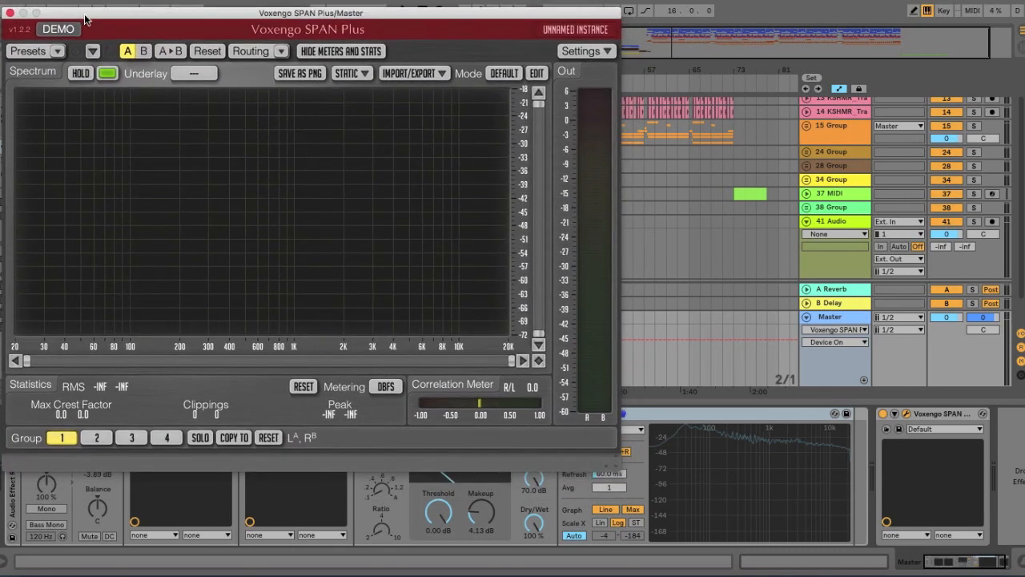
- Play the song to watch the SPAN Plus spectrum, reset its statistics and close the window
key(space)
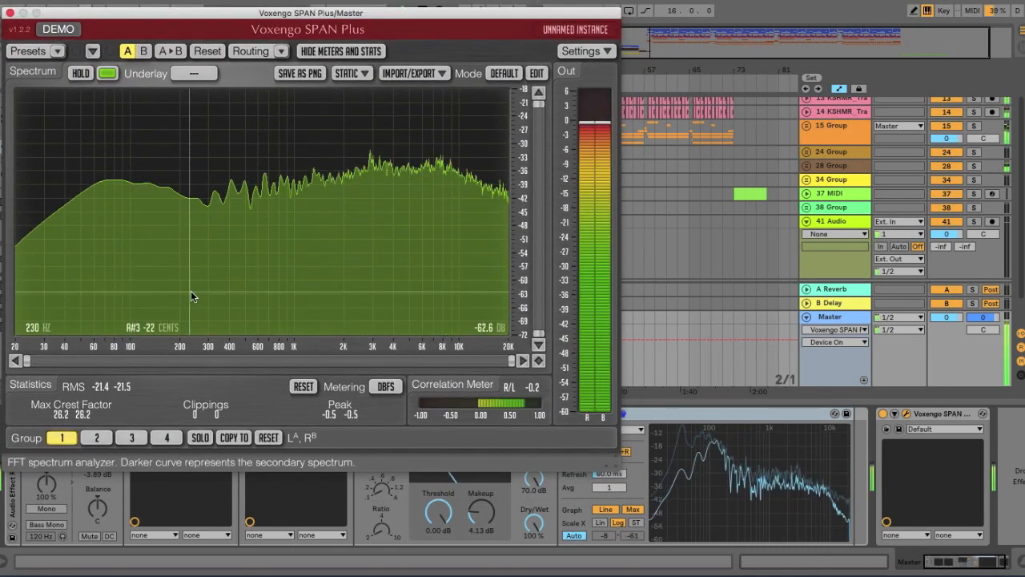
click(296, 387)
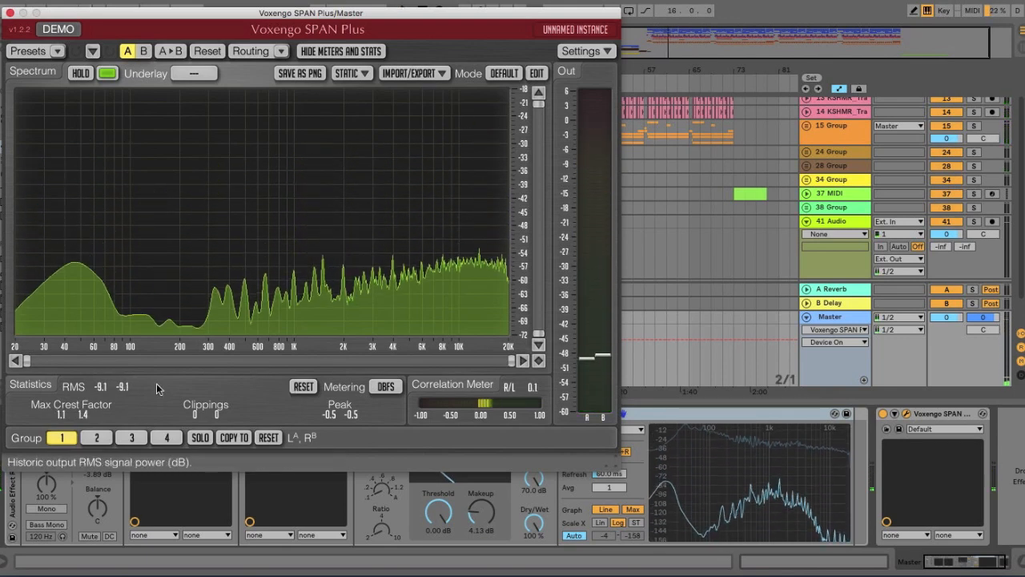
click(9, 13)
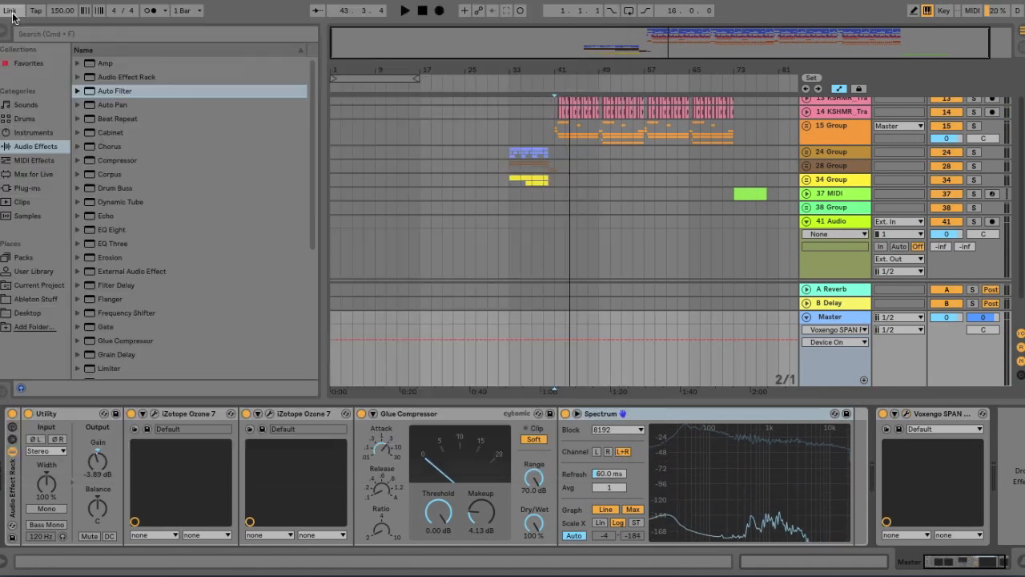
click(884, 414)
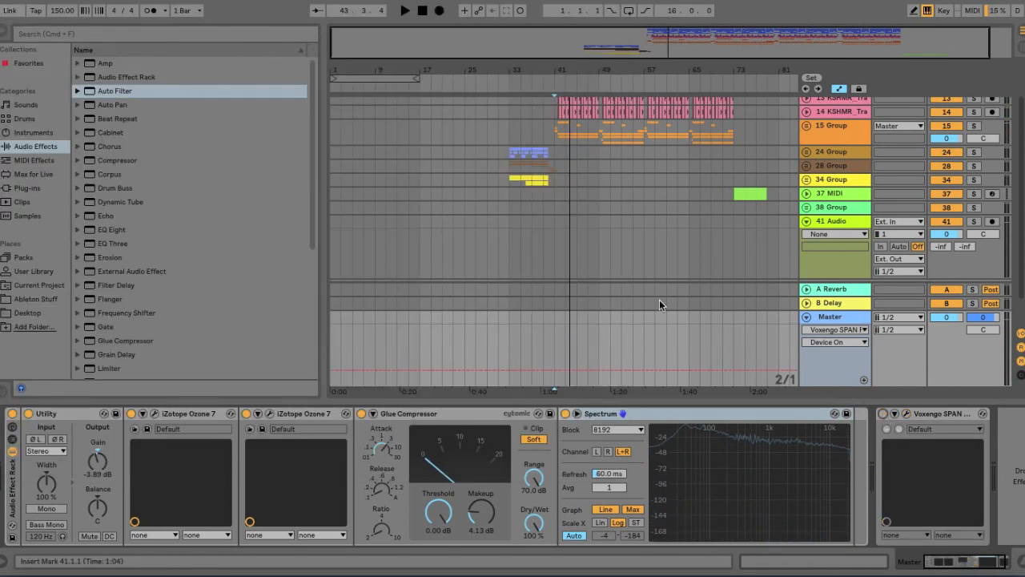